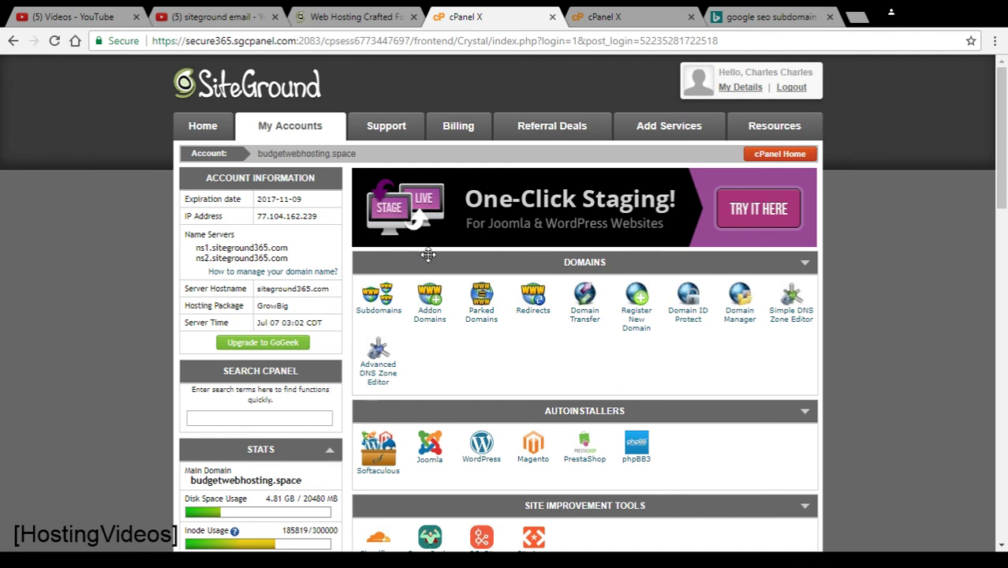
Look over the cPanel home page's domain tools and check the subdomain allowance in the account statistics.
{"action": "scroll", "coordinate": [427, 253], "scroll_direction": "down", "scroll_amount": 2}
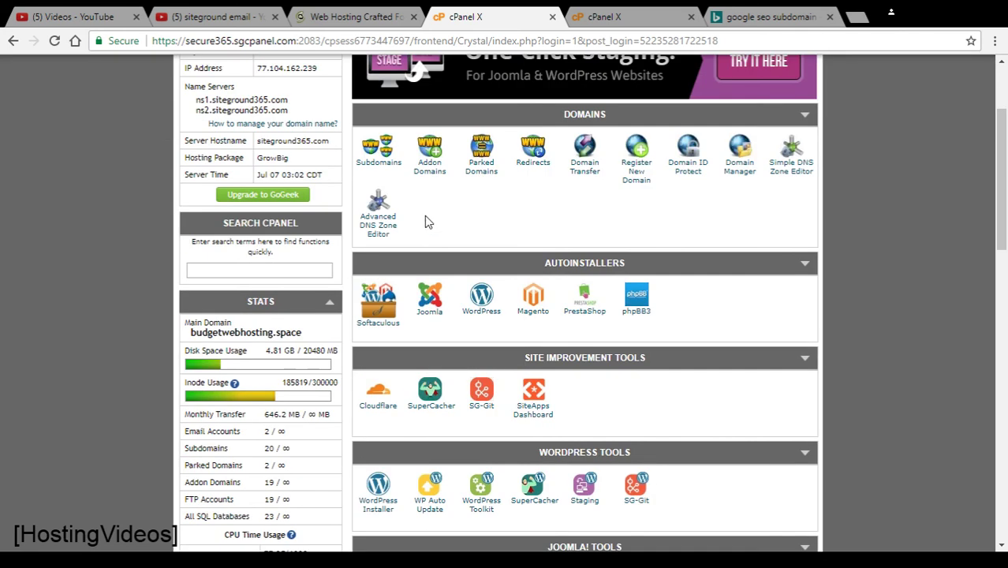
{"action": "scroll", "coordinate": [394, 253], "scroll_direction": "up", "scroll_amount": 2}
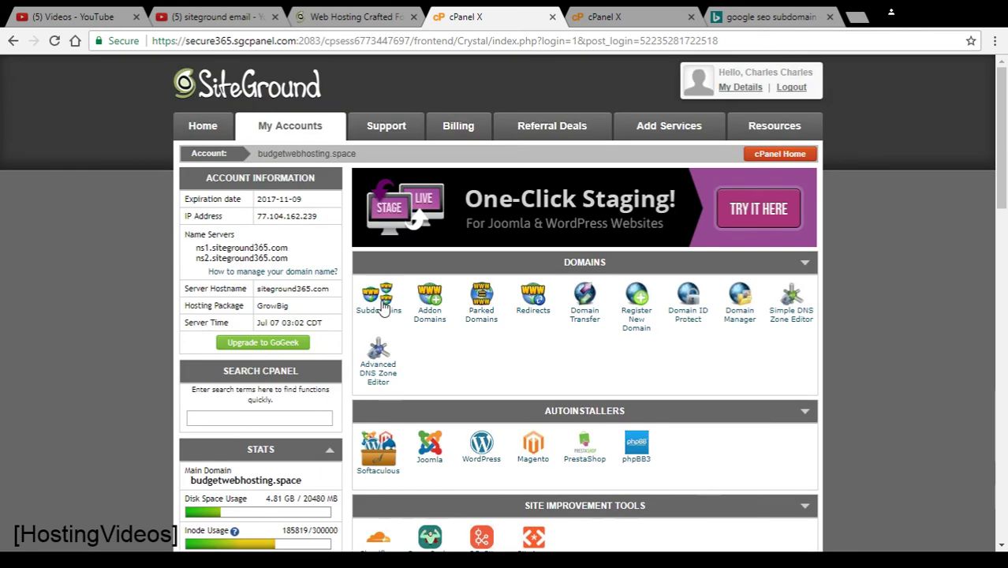
{"action": "scroll", "coordinate": [379, 308], "scroll_direction": "down", "scroll_amount": 3}
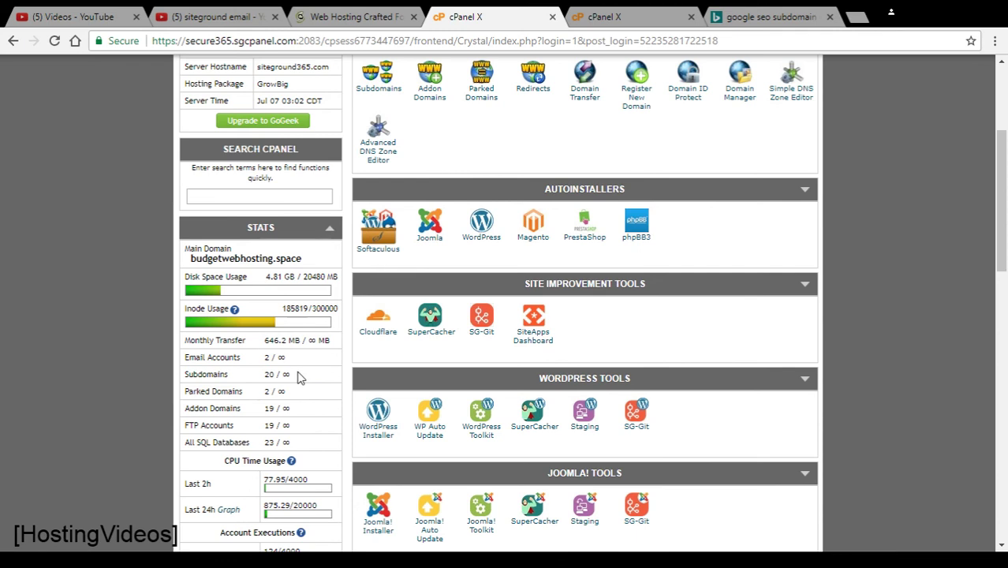
{"action": "left_click_drag", "start_coordinate": [300, 377], "coordinate": [187, 377]}
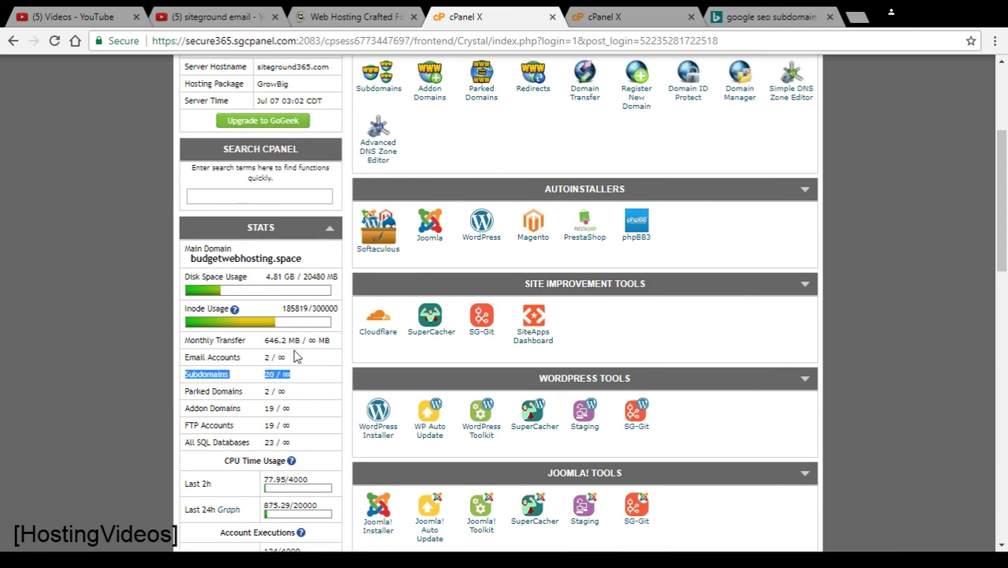
{"action": "left_click", "coordinate": [188, 371]}
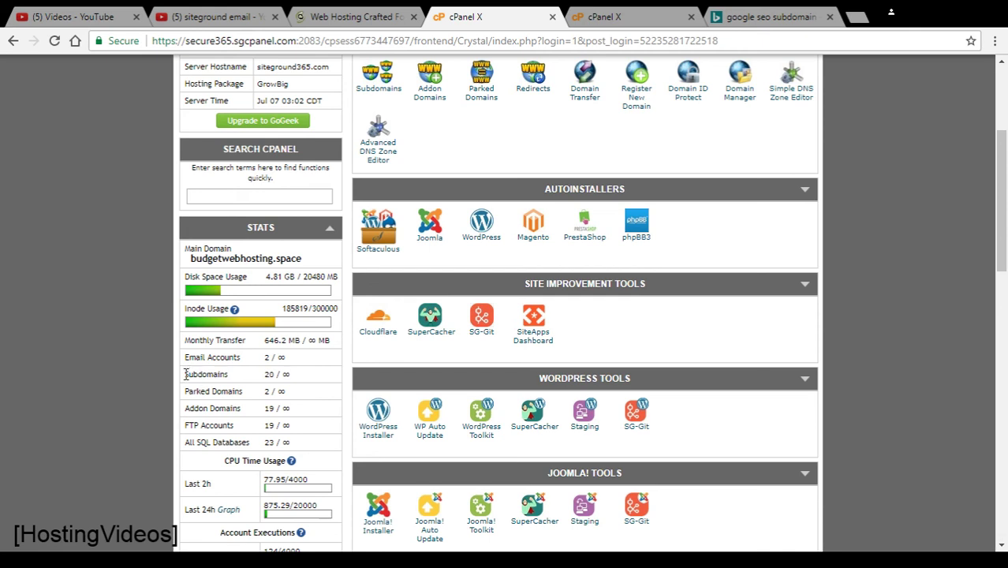
{"action": "left_click_drag", "start_coordinate": [187, 375], "coordinate": [281, 376]}
{"action": "left_click", "coordinate": [289, 380]}
{"action": "left_click", "coordinate": [623, 16]}
{"action": "left_click", "coordinate": [495, 17]}
{"action": "scroll", "coordinate": [505, 133], "scroll_direction": "up", "scroll_amount": 2}
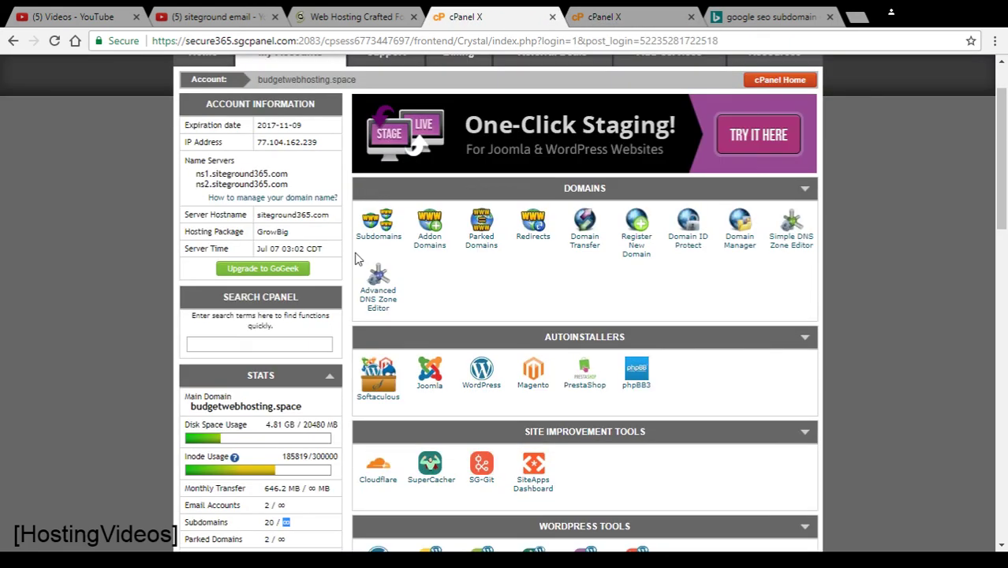
Switch to the cPanel Subdomains page and read its introduction, including the example subdomain prefix and the home directory note.
{"action": "left_click", "coordinate": [627, 16]}
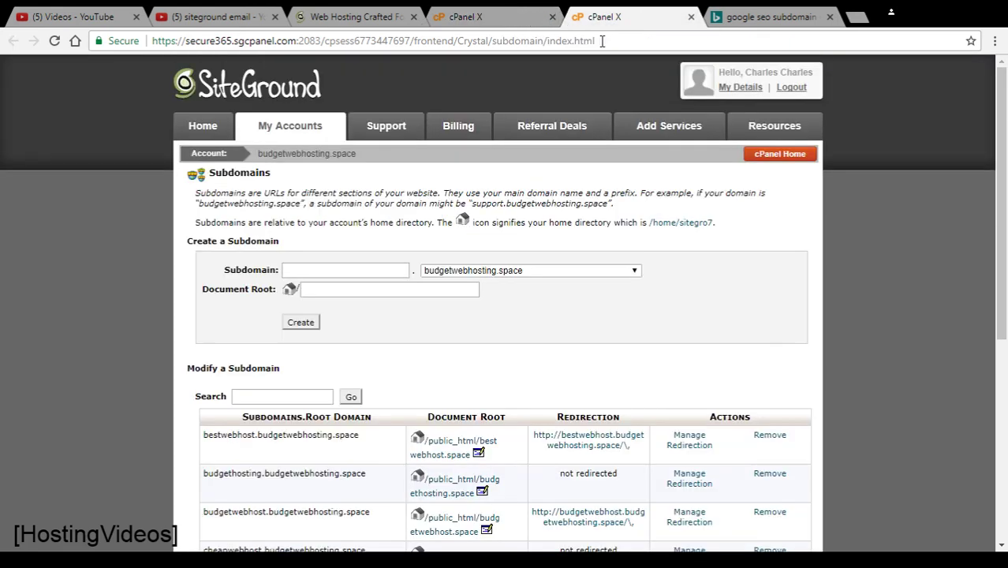
{"action": "left_click_drag", "start_coordinate": [197, 192], "coordinate": [730, 224]}
{"action": "left_click", "coordinate": [730, 224]}
{"action": "left_click_drag", "start_coordinate": [475, 207], "coordinate": [506, 208]}
{"action": "left_click_drag", "start_coordinate": [506, 204], "coordinate": [611, 203]}
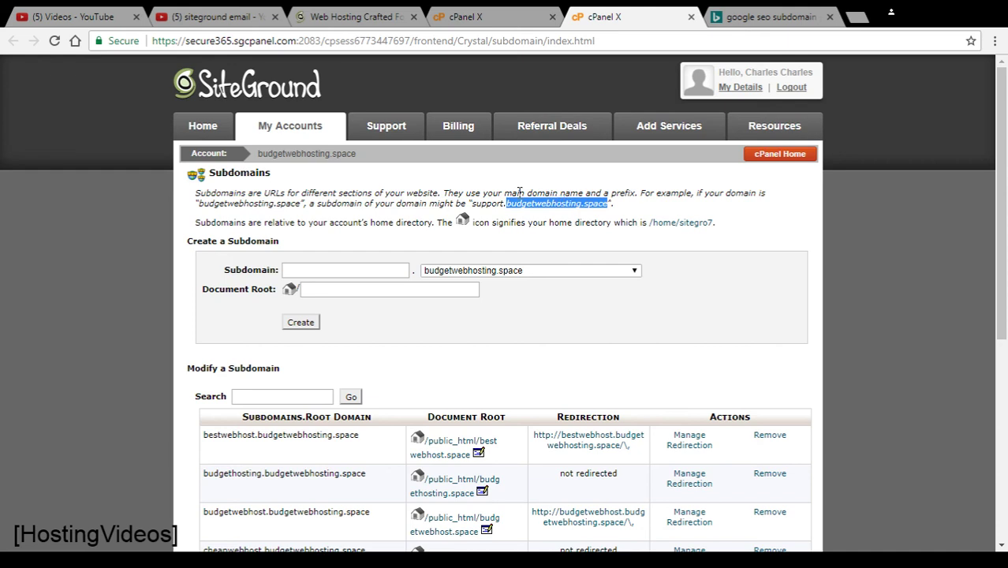
{"action": "double_click", "coordinate": [487, 204]}
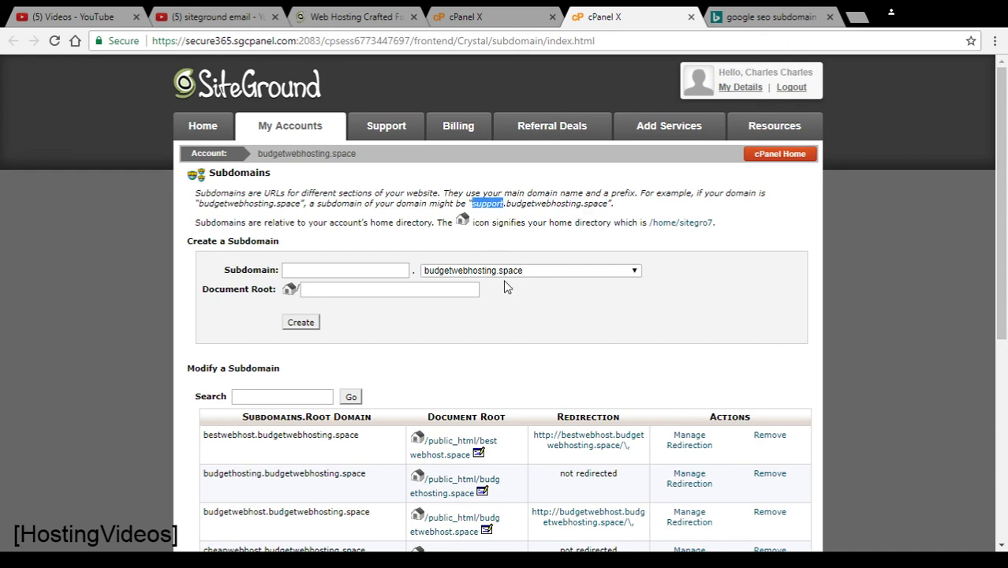
{"action": "double_click", "coordinate": [483, 203]}
{"action": "left_click_drag", "start_coordinate": [506, 204], "coordinate": [474, 206]}
{"action": "left_click", "coordinate": [482, 209]}
{"action": "left_click_drag", "start_coordinate": [196, 223], "coordinate": [719, 221]}
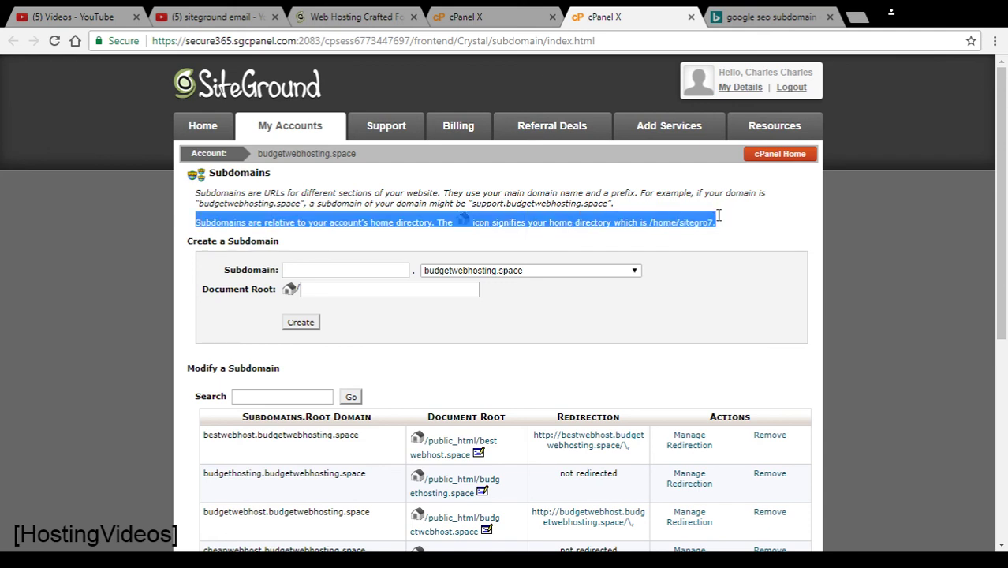
{"action": "left_click", "coordinate": [742, 222]}
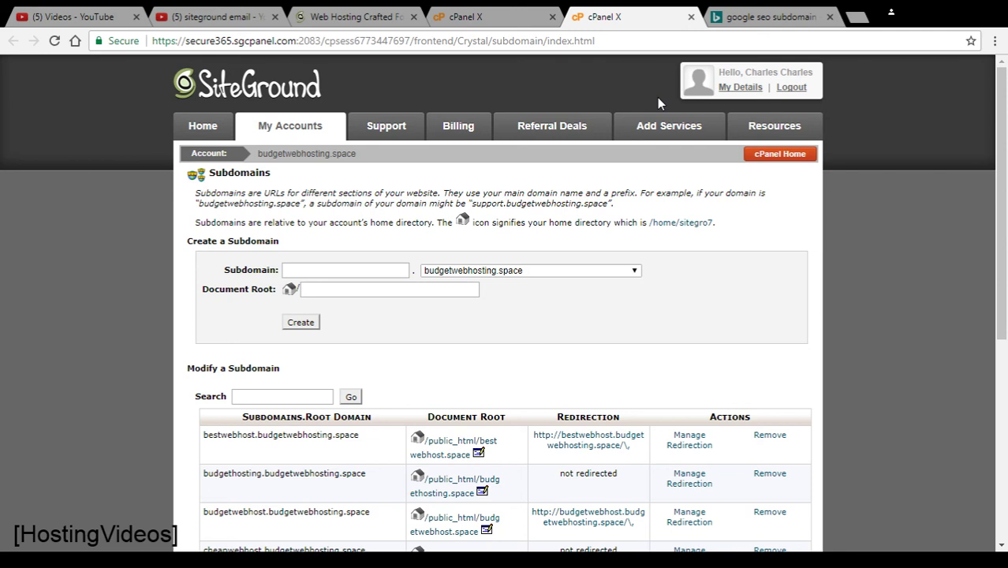
Open the SEO Book article "Google, Subdomains, and Branding" from the Bing results and read how Google treats subdomains.
{"action": "left_click", "coordinate": [740, 13]}
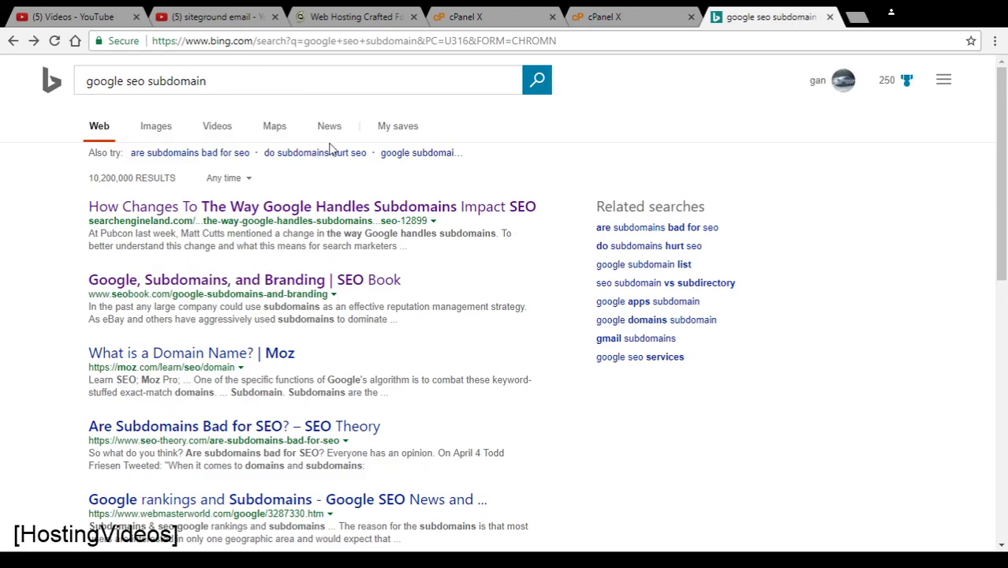
{"action": "left_click", "coordinate": [235, 282]}
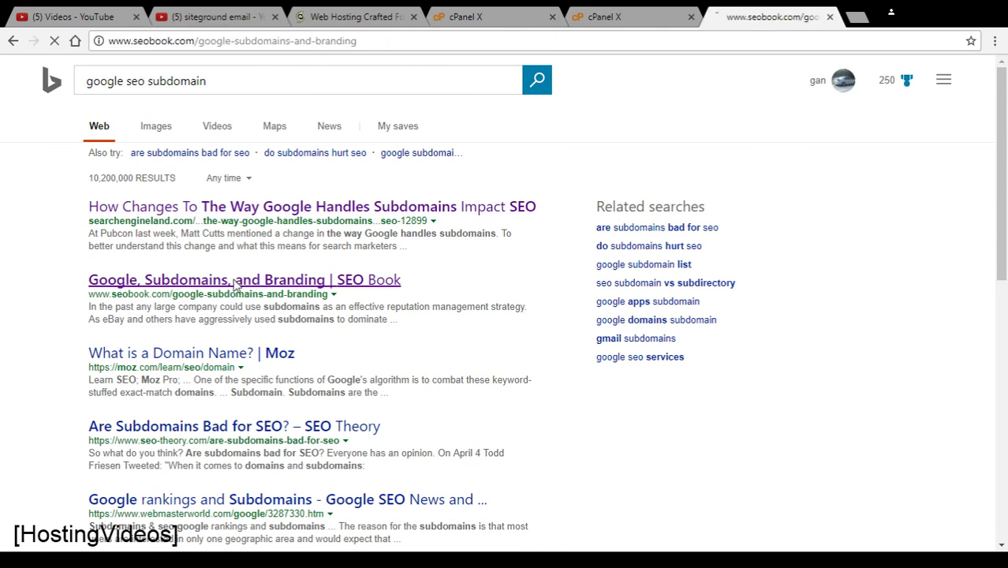
{"action": "scroll", "coordinate": [524, 229], "scroll_direction": "down", "scroll_amount": 2}
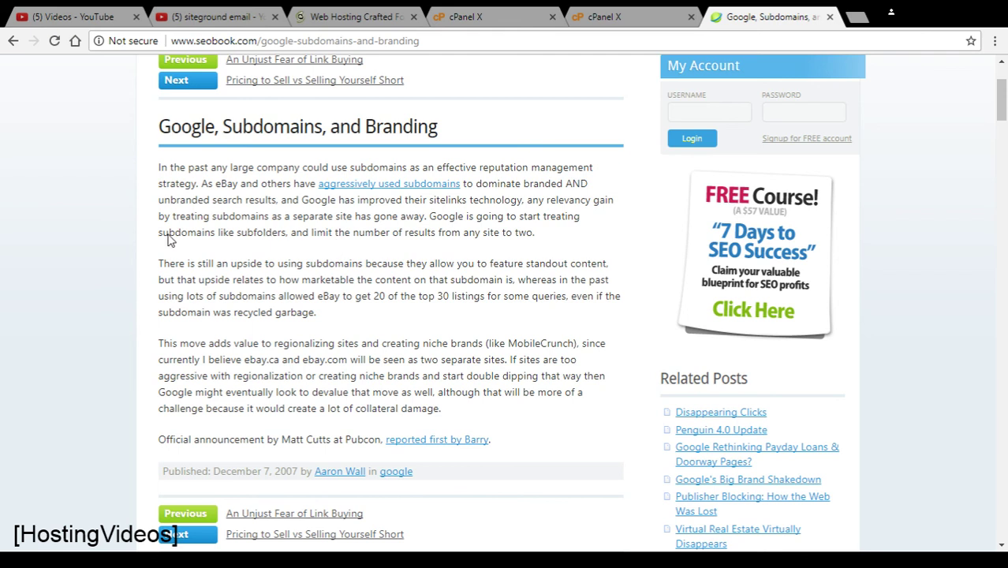
{"action": "left_click_drag", "start_coordinate": [169, 236], "coordinate": [431, 217]}
{"action": "left_click", "coordinate": [542, 238]}
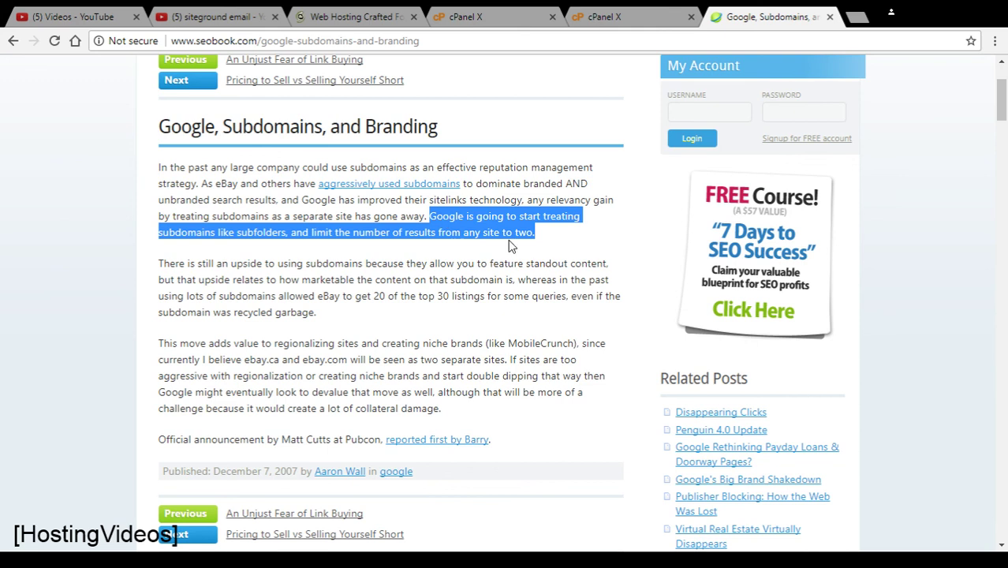
Return to the cPanel Subdomains page and look over the creation form and the list of existing subdomains.
{"action": "left_click", "coordinate": [517, 12]}
{"action": "left_click", "coordinate": [638, 14]}
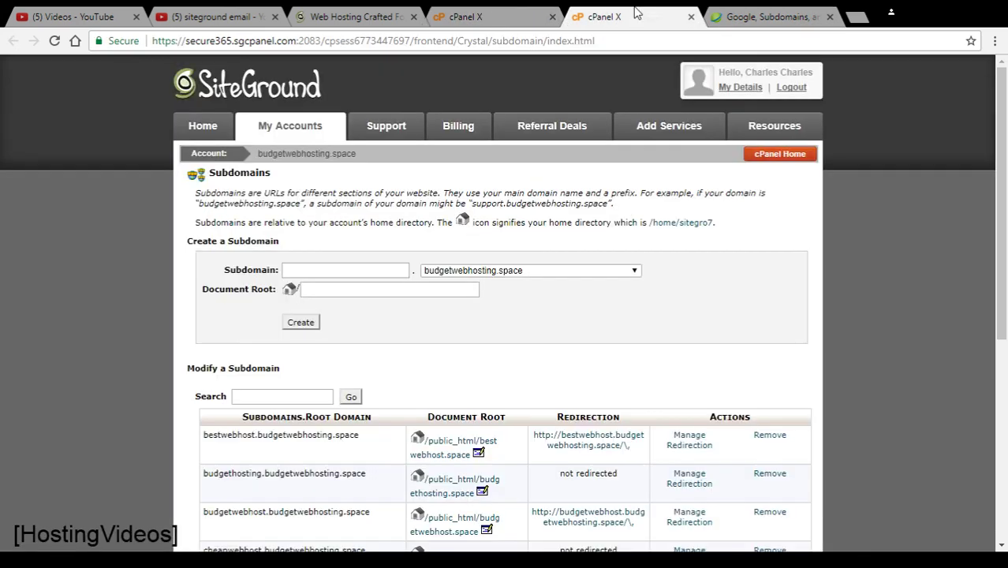
{"action": "scroll", "coordinate": [548, 311], "scroll_direction": "down", "scroll_amount": 1}
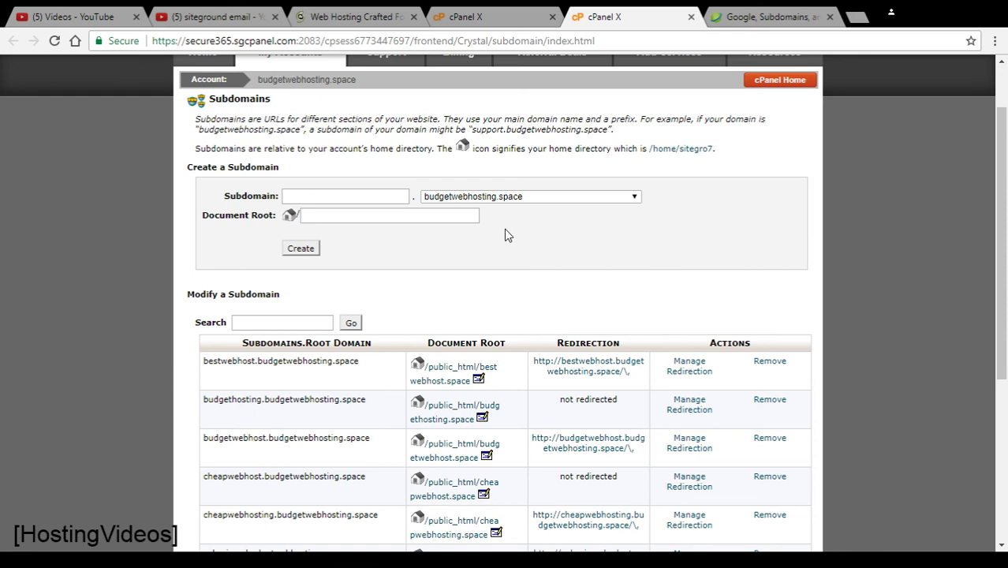
{"action": "scroll", "coordinate": [506, 230], "scroll_direction": "up", "scroll_amount": 1}
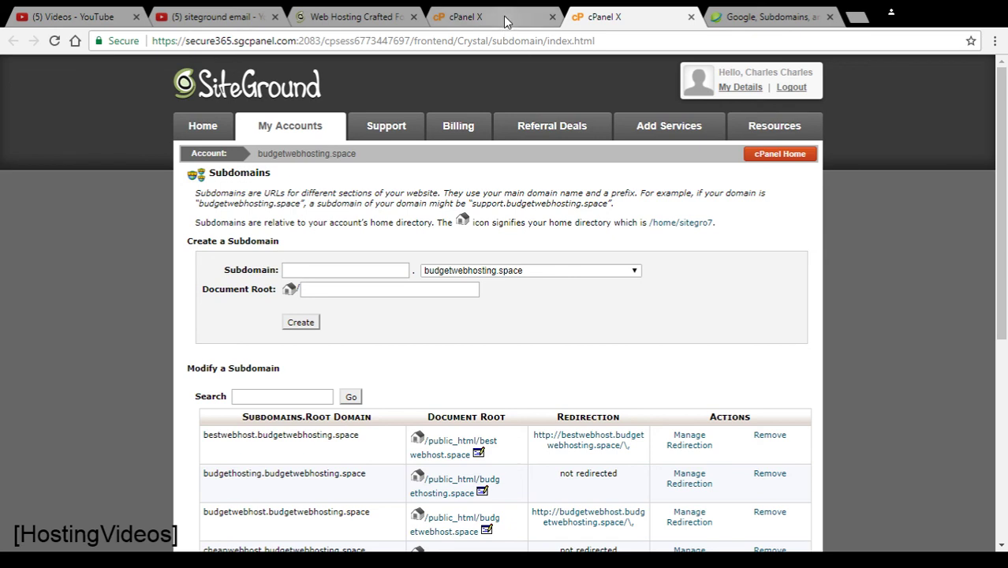
Go back to the SEO Book article and read the paragraph on the upside of using subdomains.
{"action": "left_click", "coordinate": [800, 14]}
{"action": "left_click", "coordinate": [460, 331]}
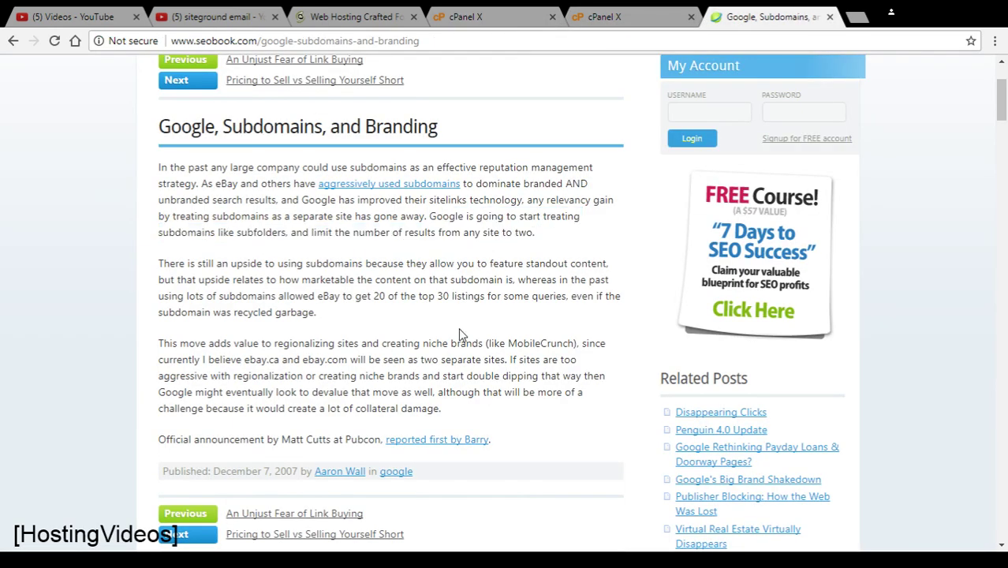
{"action": "left_click_drag", "start_coordinate": [357, 330], "coordinate": [157, 269]}
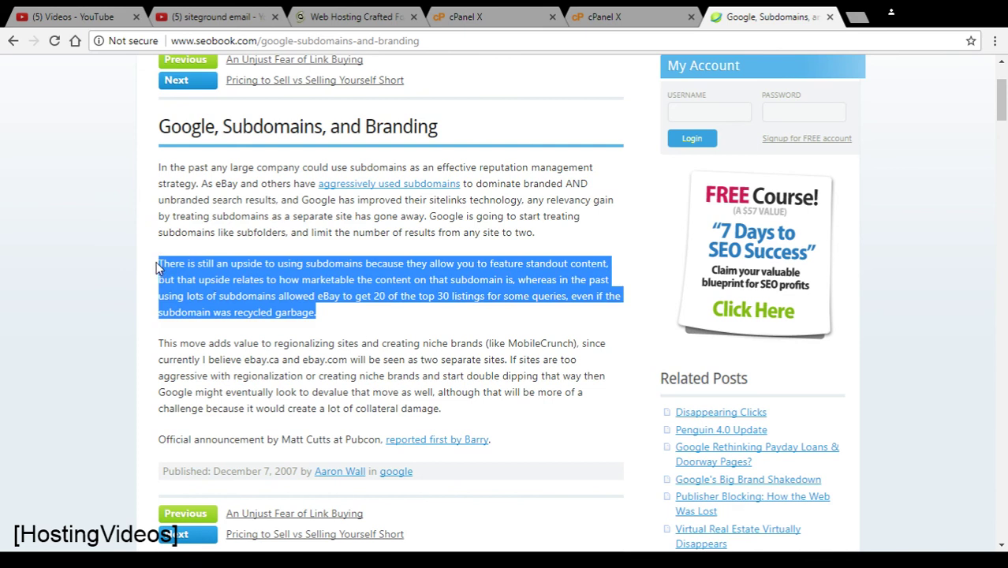
{"action": "left_click", "coordinate": [343, 319]}
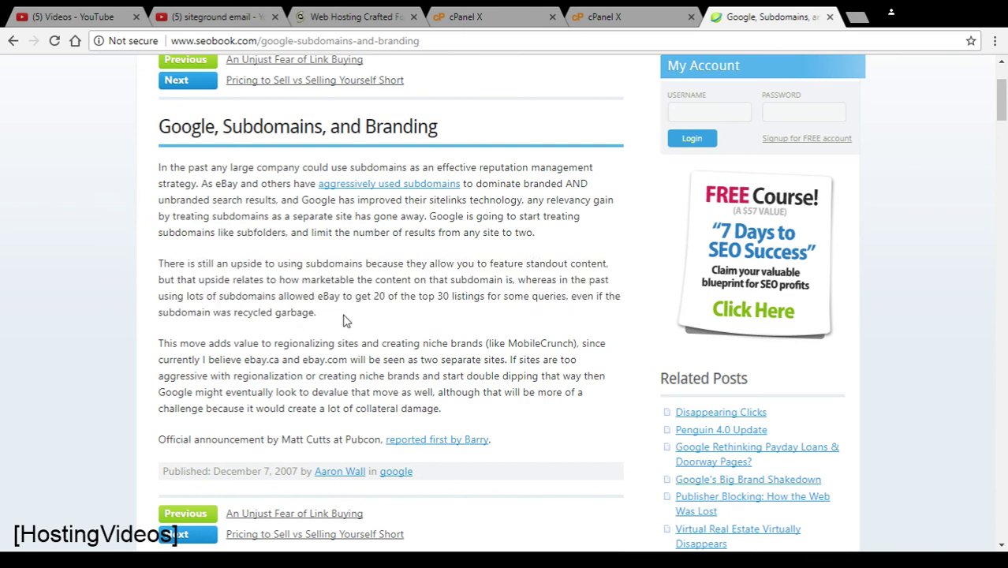
{"action": "left_click_drag", "start_coordinate": [343, 319], "coordinate": [160, 272]}
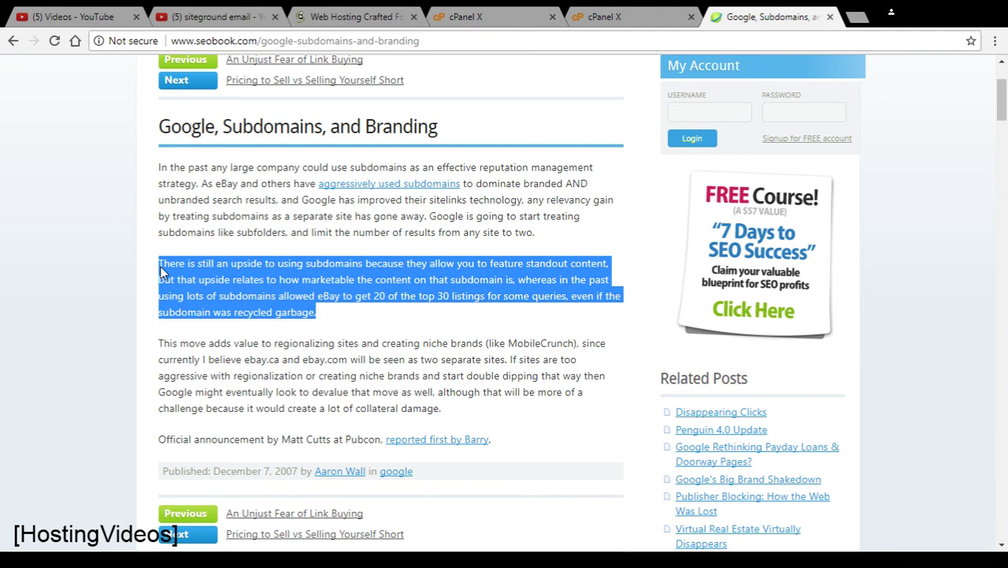
{"action": "left_click", "coordinate": [333, 317]}
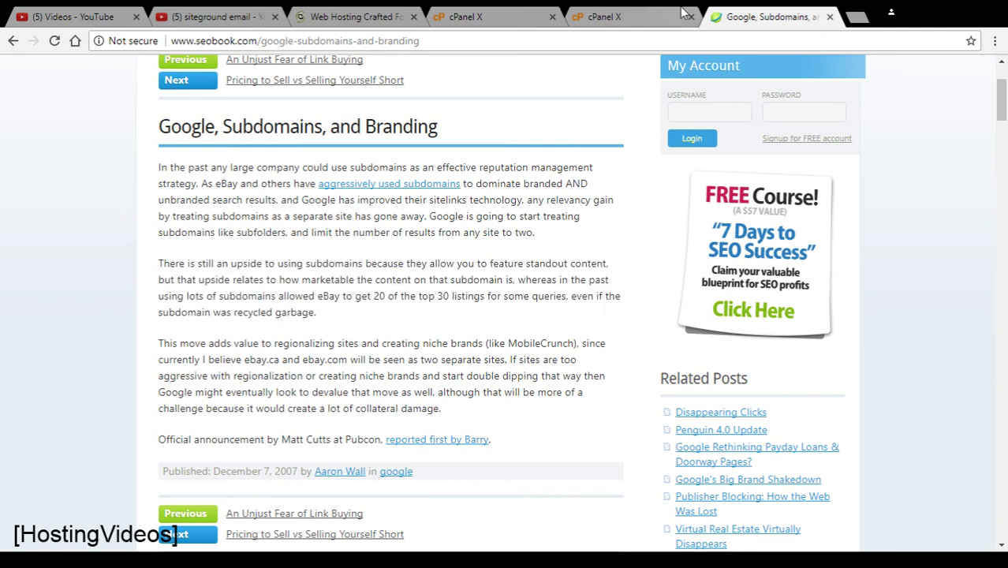
Return to the cPanel Subdomains page and review the example address support.budgetwebhosting.space in the introduction.
{"action": "left_click", "coordinate": [639, 13]}
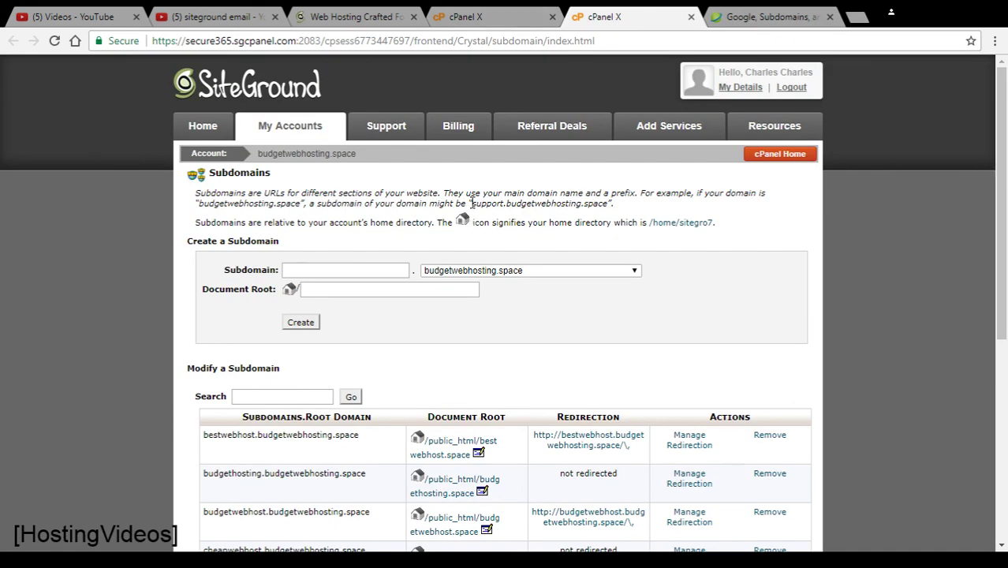
{"action": "left_click_drag", "start_coordinate": [472, 203], "coordinate": [608, 202]}
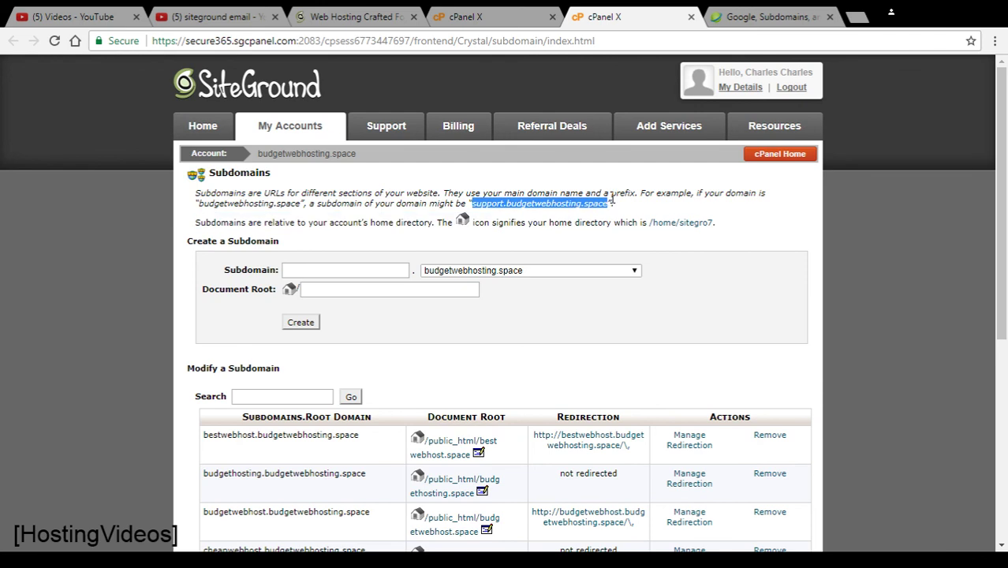
{"action": "left_click", "coordinate": [622, 189]}
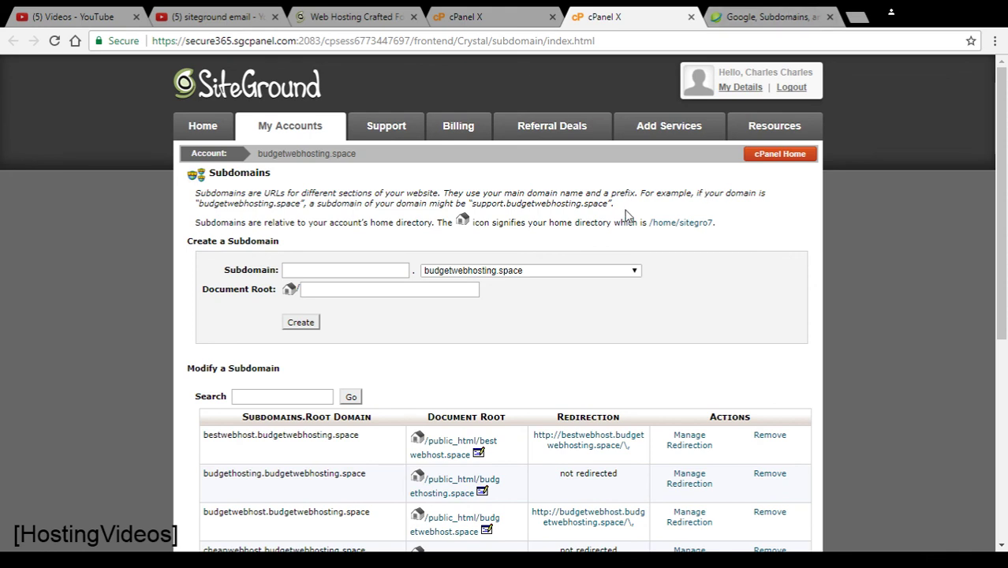
{"action": "left_click", "coordinate": [321, 276]}
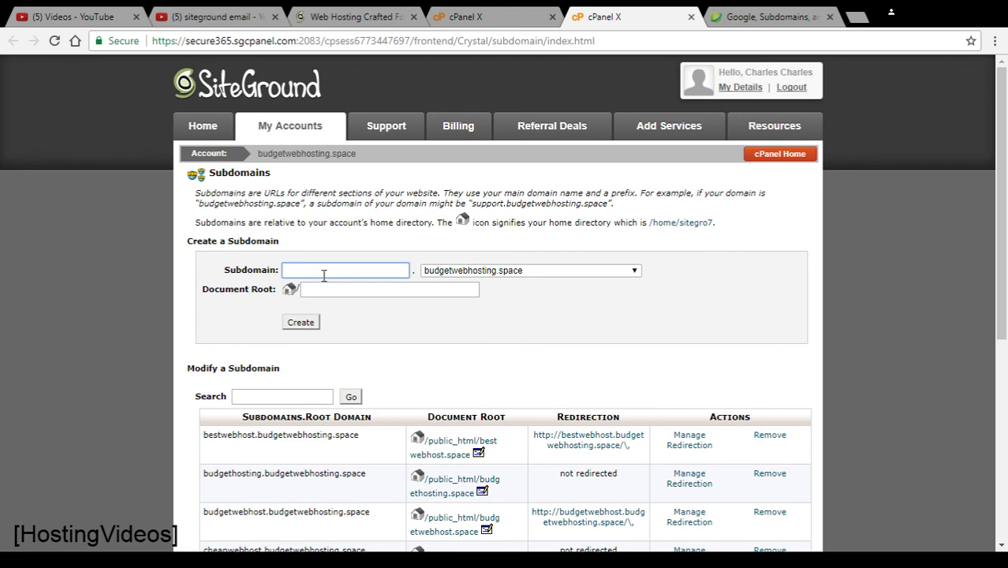
{"action": "type", "text": "rwar"}
{"action": "key", "text": "BackSpace"}
{"action": "key", "text": "BackSpace"}
{"action": "type", "text": "war"}
Enter "test" as the subdomain of budgetwebhosting.space, with public_html/test as its document root.
{"action": "double_click", "coordinate": [323, 275]}
{"action": "type", "text": "test"}
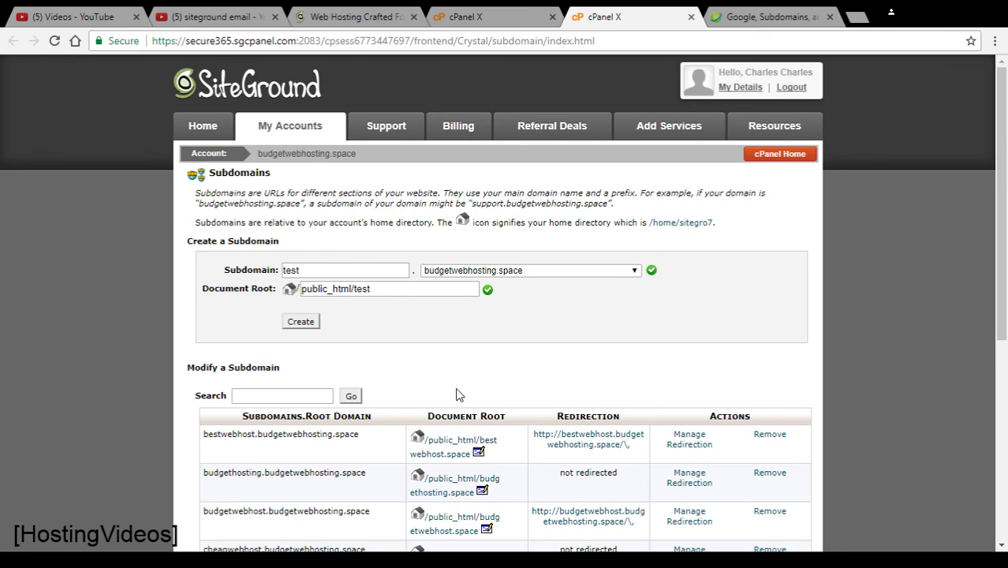
Switch to the YouTube video manager page.
{"action": "left_click", "coordinate": [75, 16]}
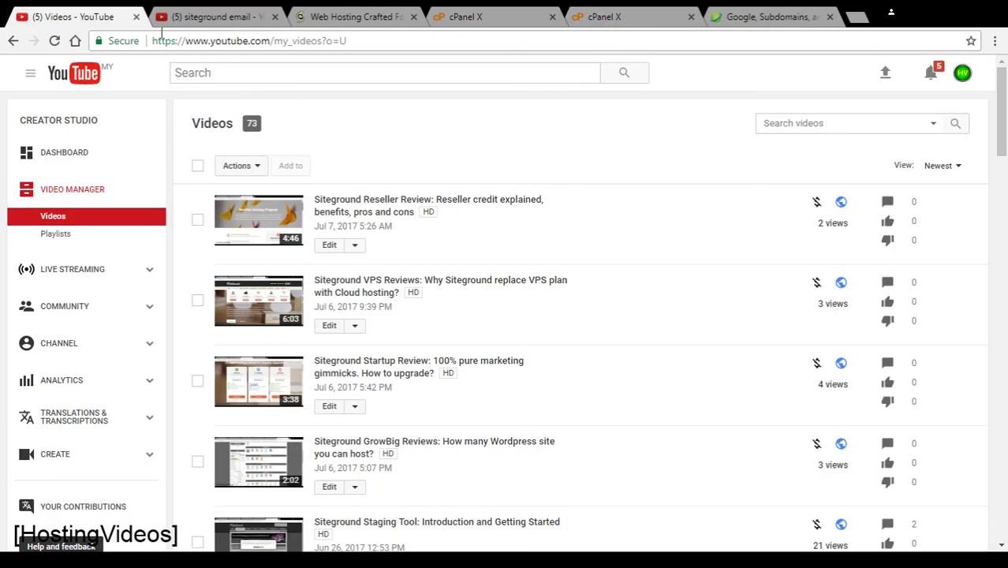